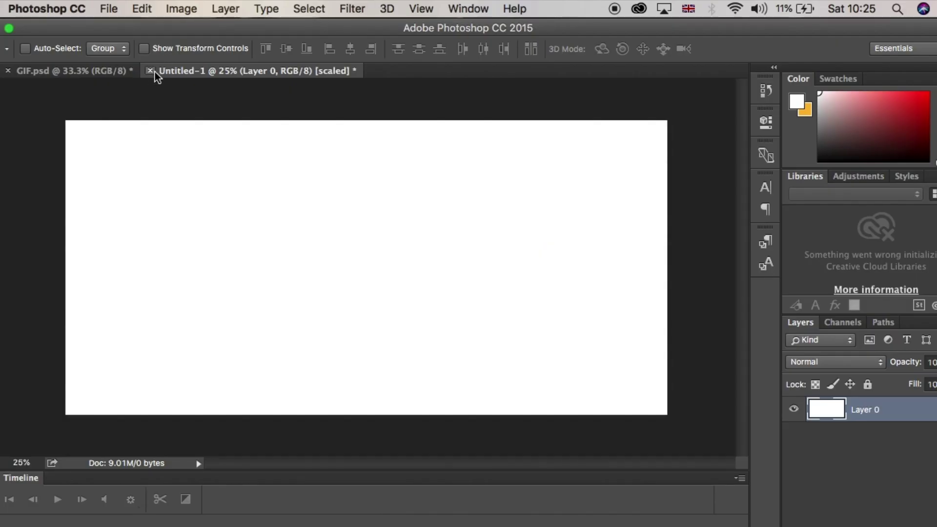
# Open the File menu from the blank Untitled-1 canvas.
pyautogui.click(113, 7)
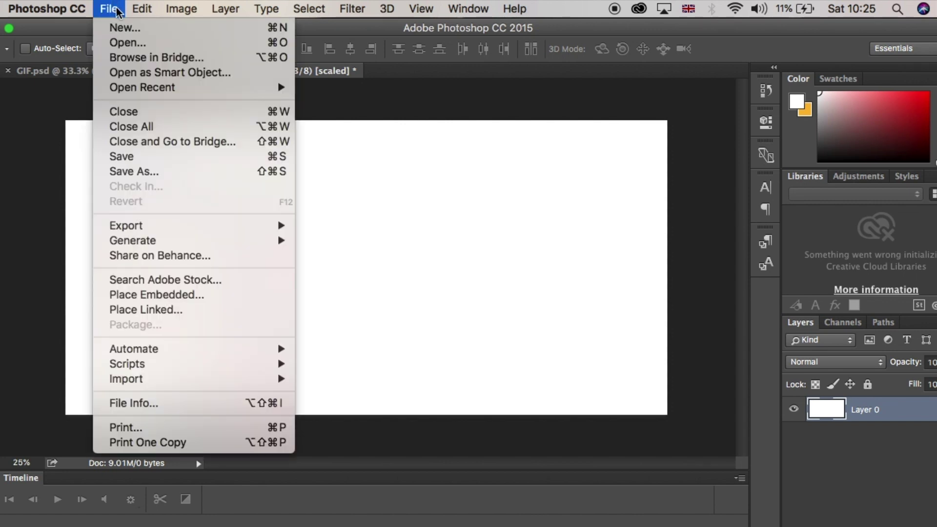
# Create a new 800 × 800 pixel document and dismiss the pixel aspect ratio alert.
pyautogui.click(122, 28)
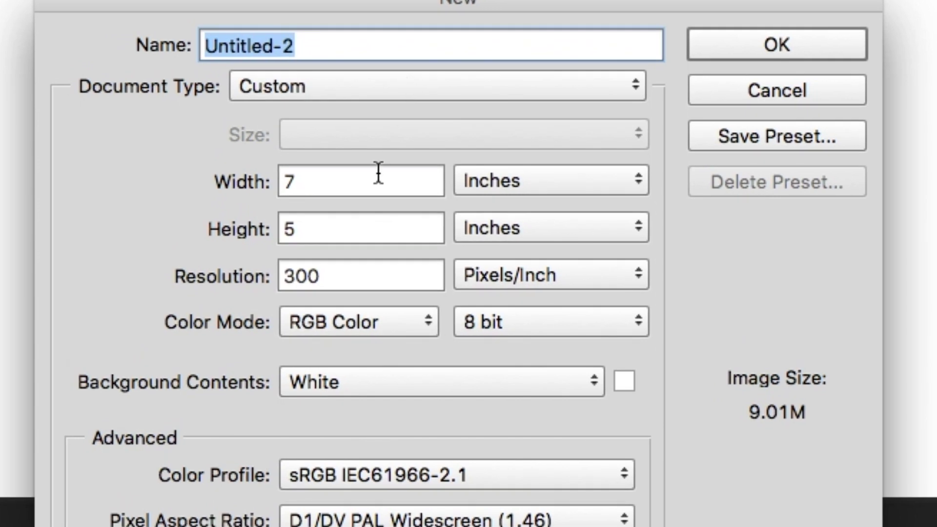
pyautogui.moveTo(379, 173); pyautogui.dragTo(203, 184)
pyautogui.write('80')
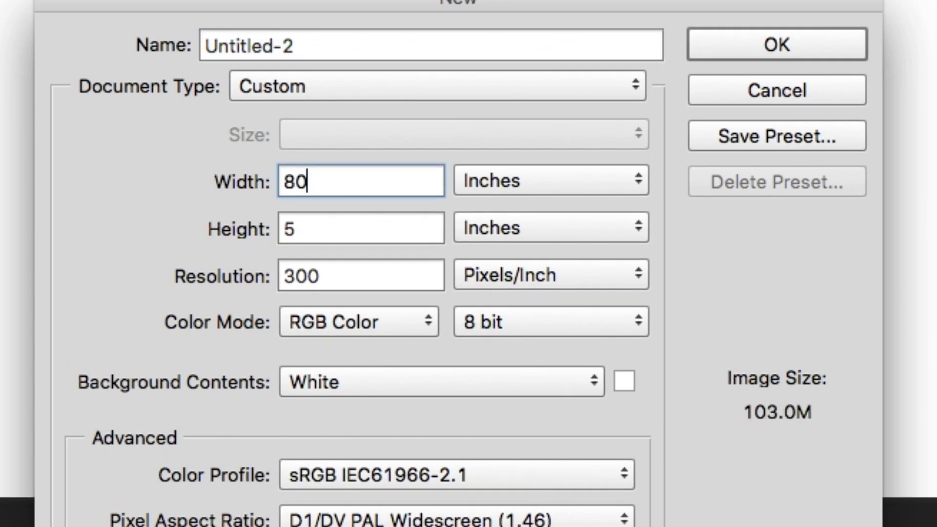
pyautogui.write('0')
pyautogui.press('Tab')
pyautogui.write('800')
pyautogui.click(552, 180)
pyautogui.click(603, 145)
pyautogui.write('800')
pyautogui.press('Tab')
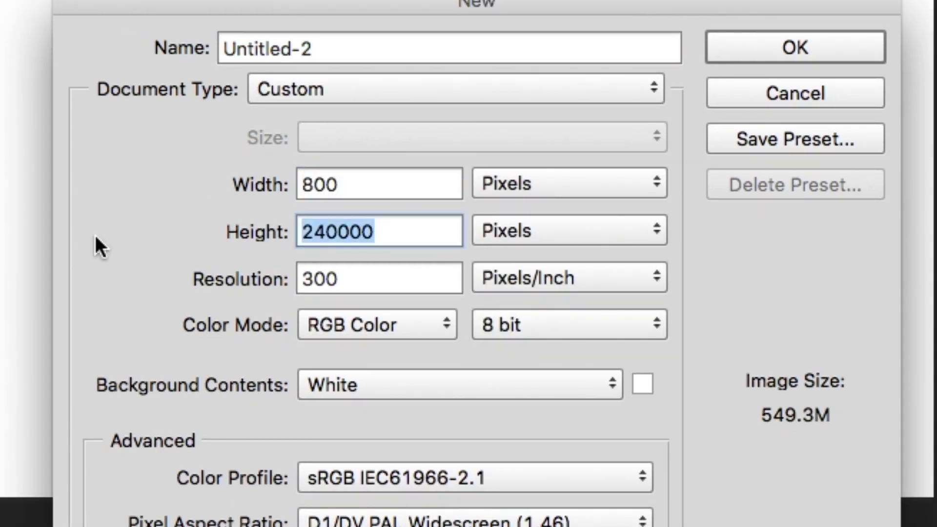
pyautogui.write('800')
pyautogui.press('Return')
pyautogui.click(673, 249)
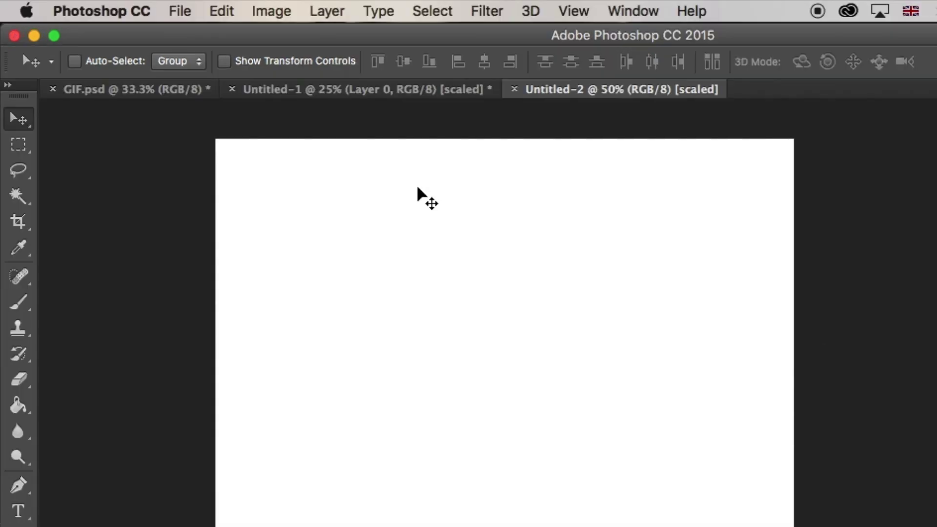
pyautogui.click(182, 9)
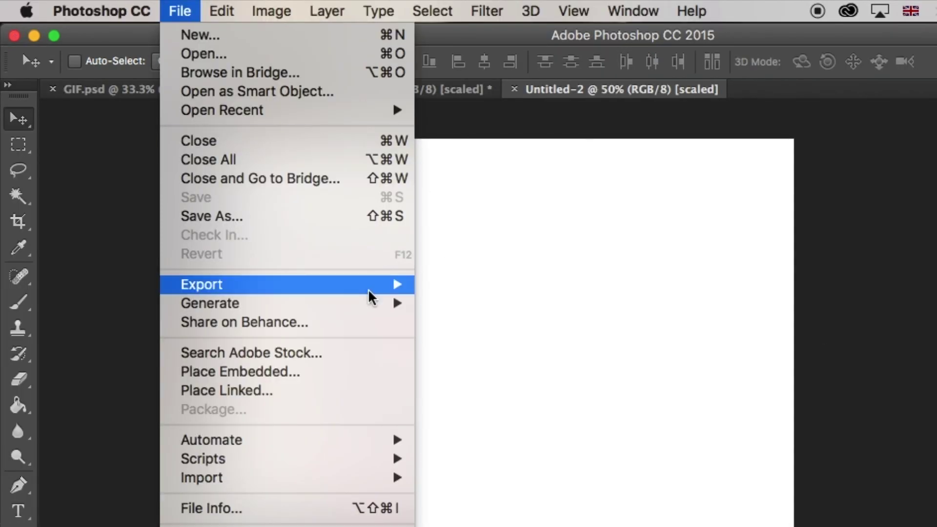
# Place Image 1.png as an embedded layer, stretched to fill the canvas.
pyautogui.click(352, 372)
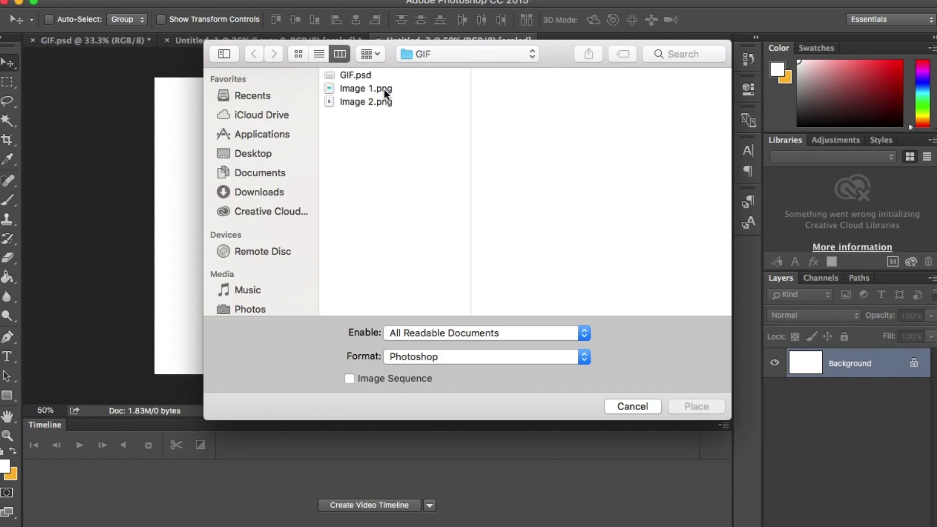
pyautogui.click(522, 155)
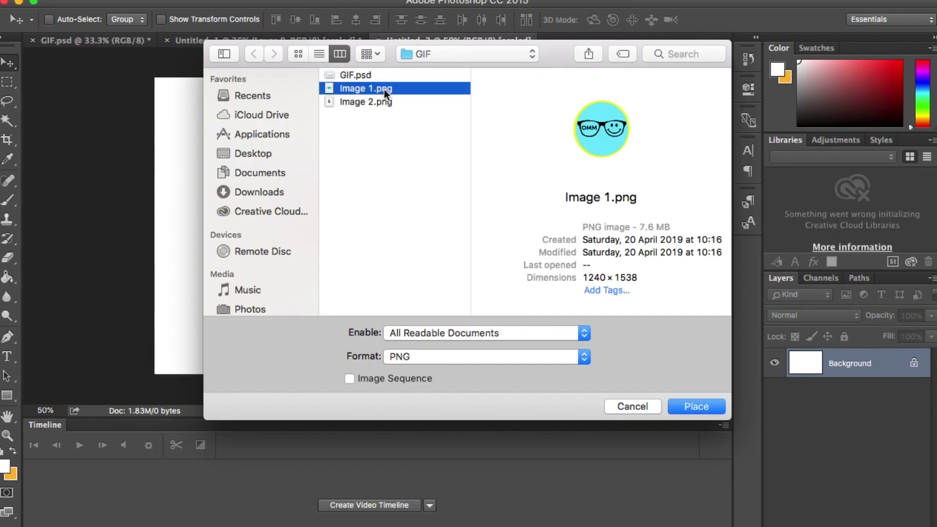
pyautogui.click(716, 405)
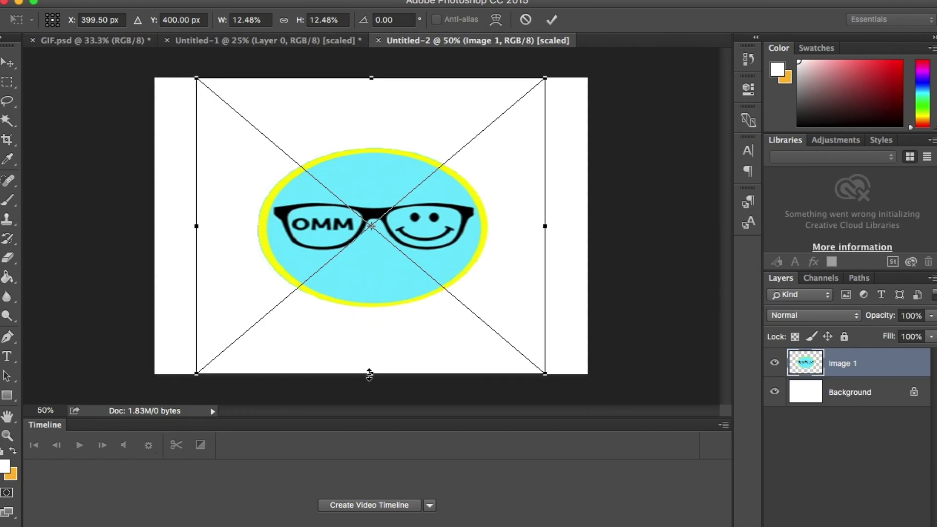
pyautogui.moveTo(369, 374); pyautogui.dragTo(372, 404)
pyautogui.press('super+minus')
pyautogui.press('super+minus')
pyautogui.moveTo(371, 152); pyautogui.dragTo(374, 122)
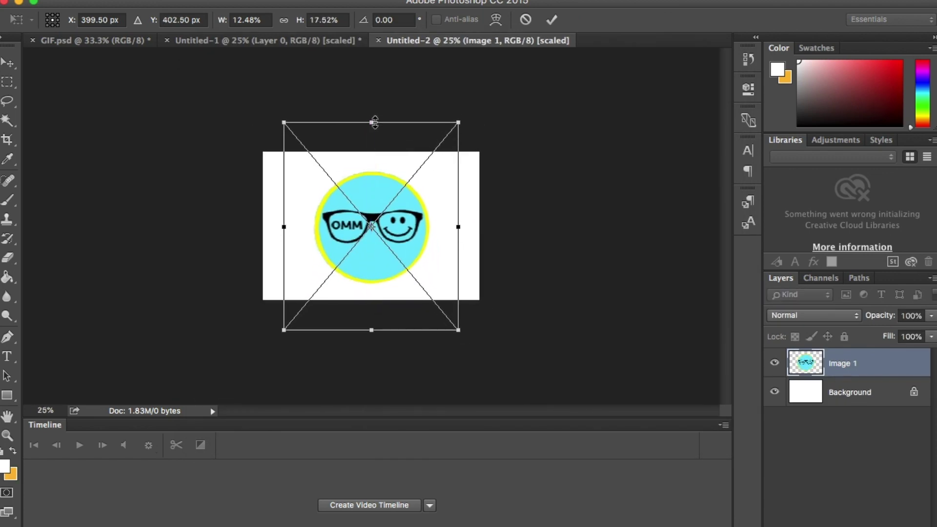
pyautogui.press('Return')
# Place Image 2.png as an embedded layer, stretched to fill the canvas.
pyautogui.click(120, 1)
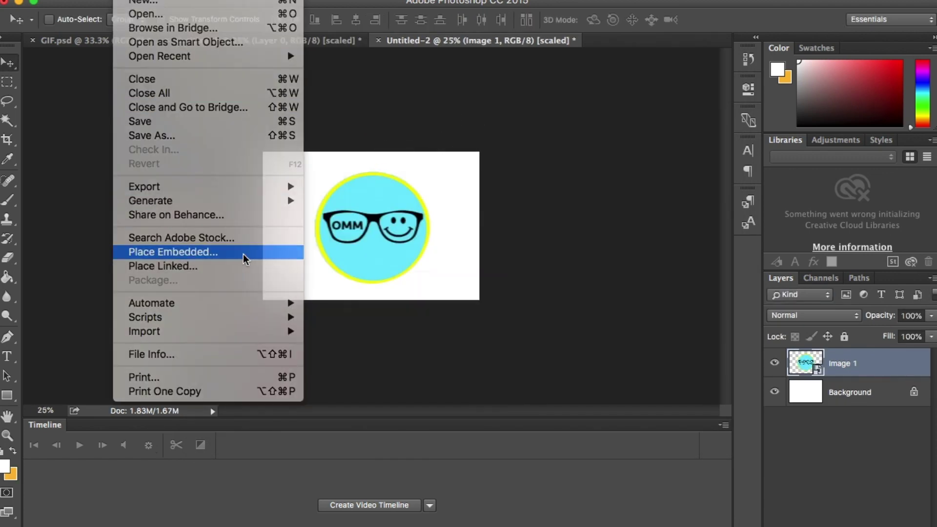
pyautogui.click(243, 253)
pyautogui.click(381, 105)
pyautogui.doubleClick(381, 106)
pyautogui.moveTo(371, 152); pyautogui.dragTo(385, 224)
pyautogui.press('Return')
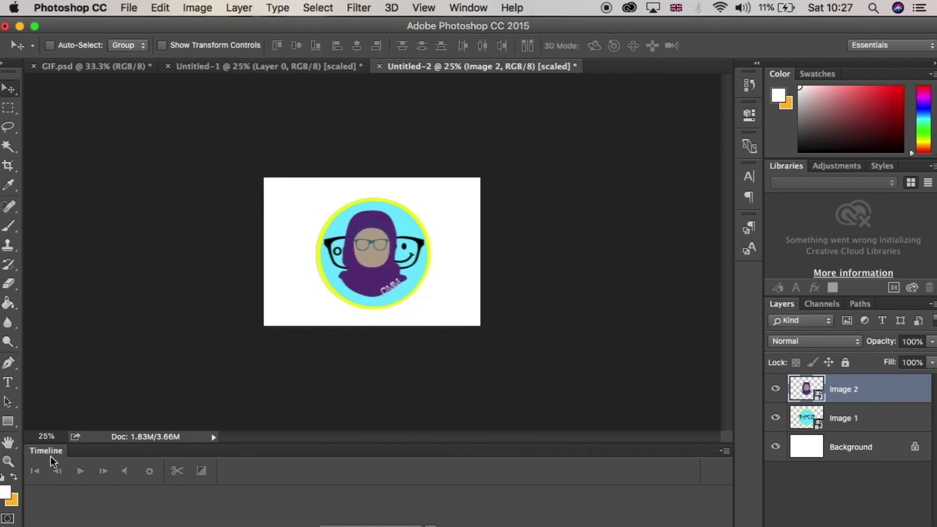
# Show the Timeline panel and turn Image 1 and Image 2 into video timeline clips.
pyautogui.click(469, 7)
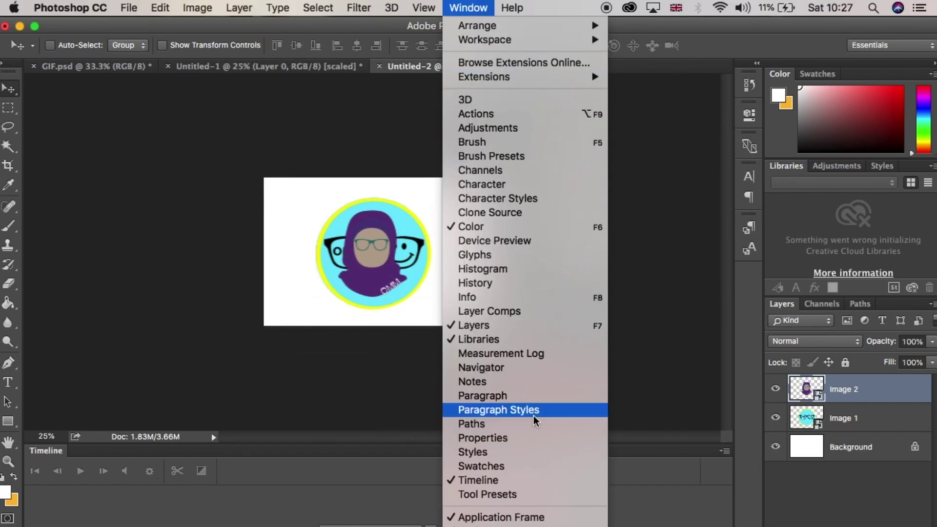
pyautogui.click(530, 481)
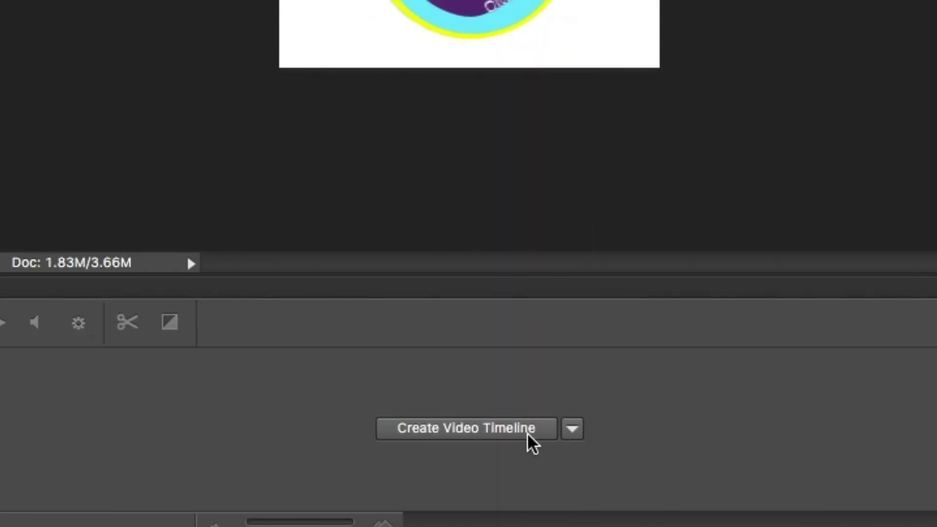
pyautogui.click(528, 433)
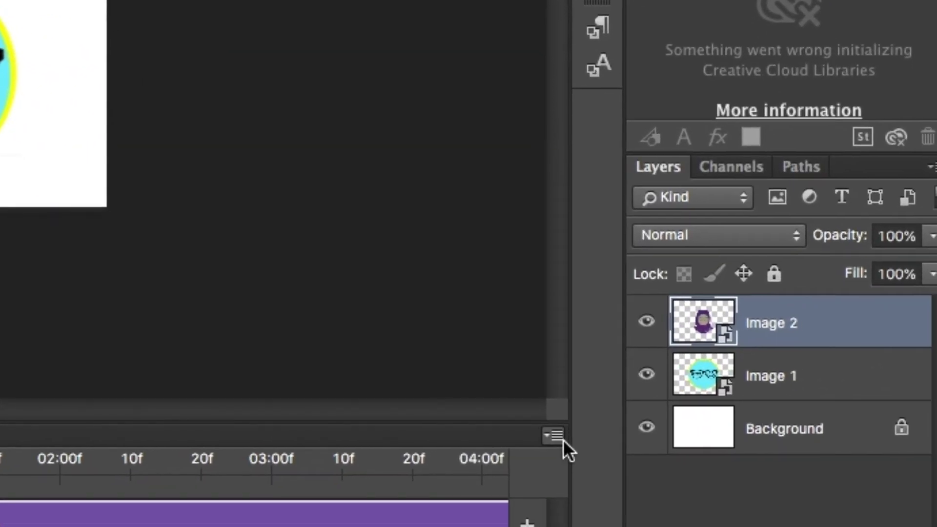
# Choose 25 fps in the Timeline Frame Rate dialog.
pyautogui.click(561, 438)
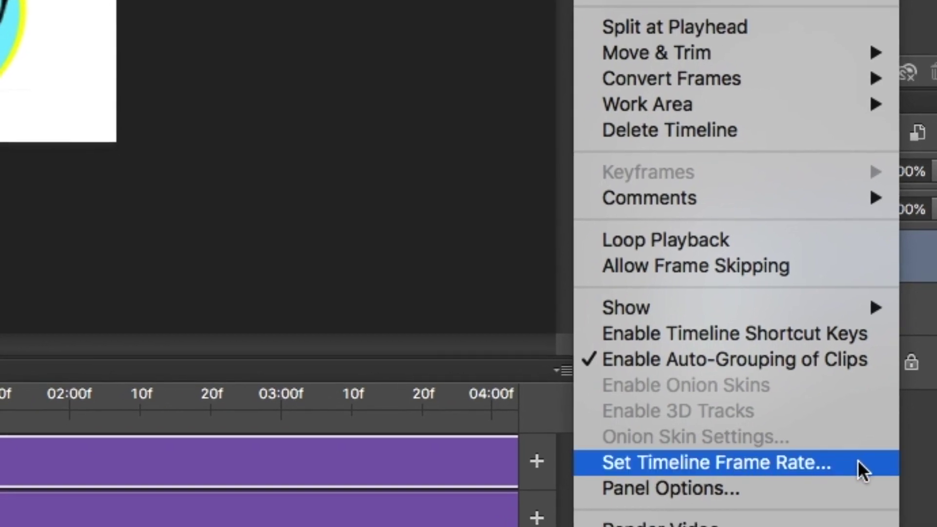
pyautogui.click(857, 459)
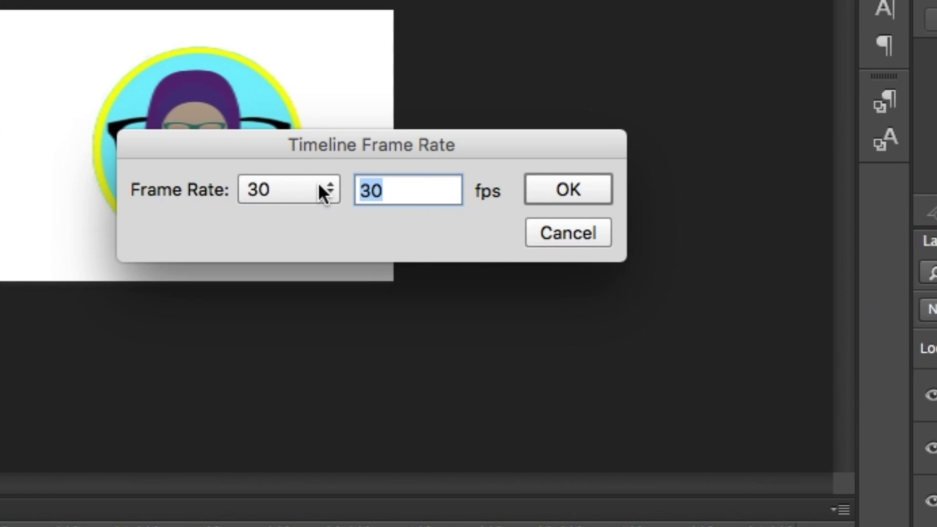
pyautogui.click(323, 191)
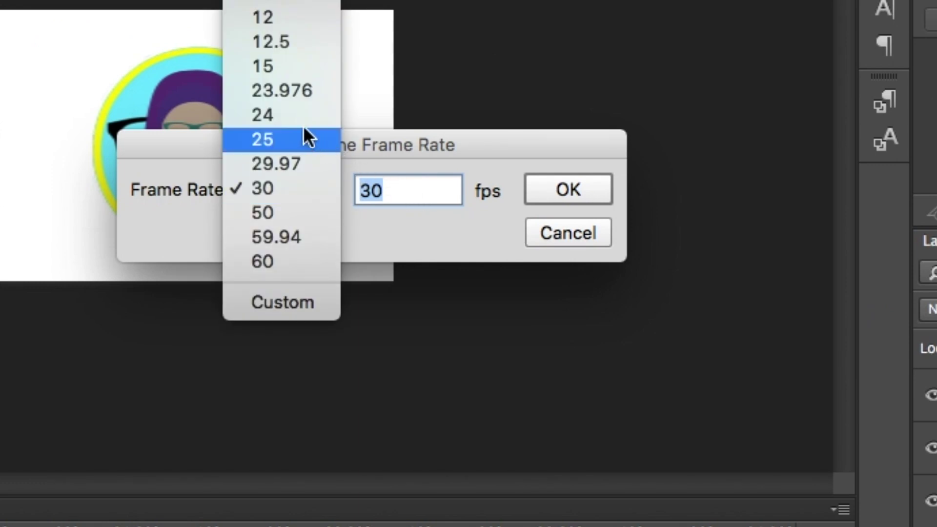
pyautogui.click(301, 139)
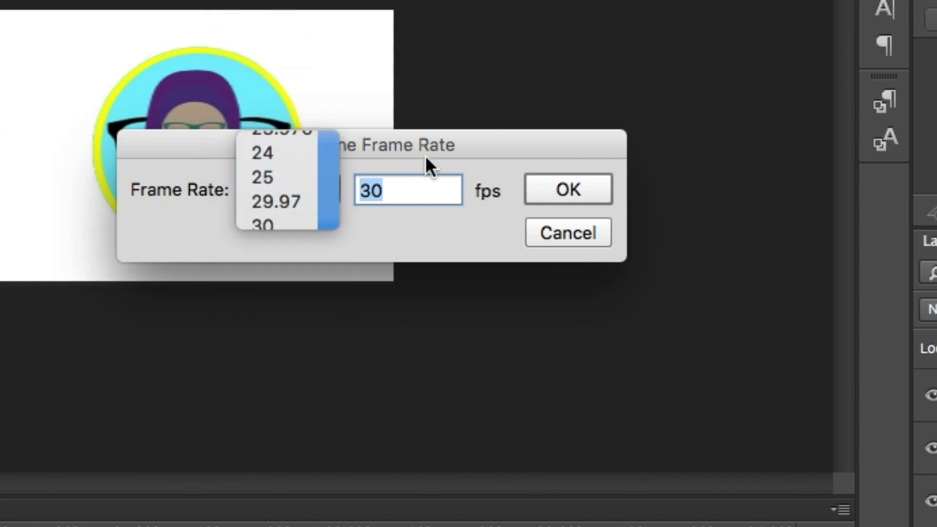
# Confirm 25 fps and lengthen the Image 2 clip to a 10:00 duration.
pyautogui.click(581, 189)
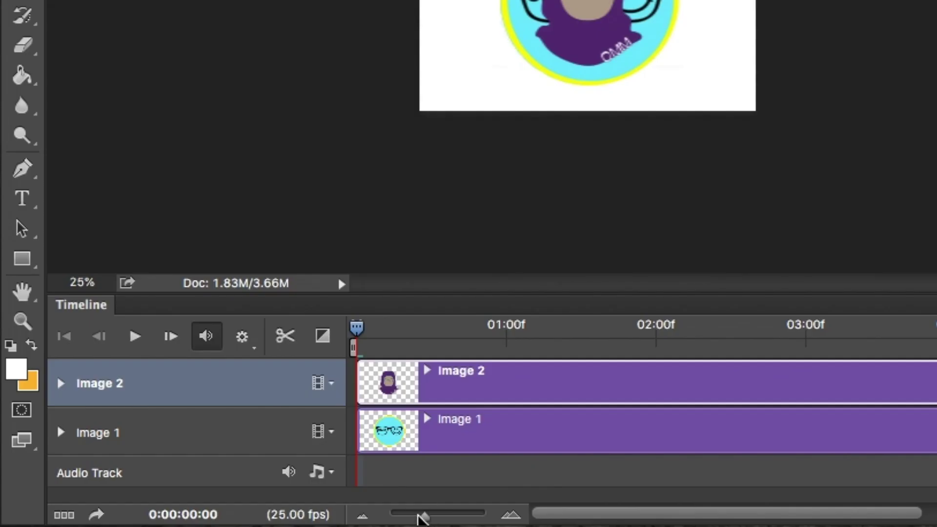
pyautogui.moveTo(418, 513); pyautogui.dragTo(405, 515)
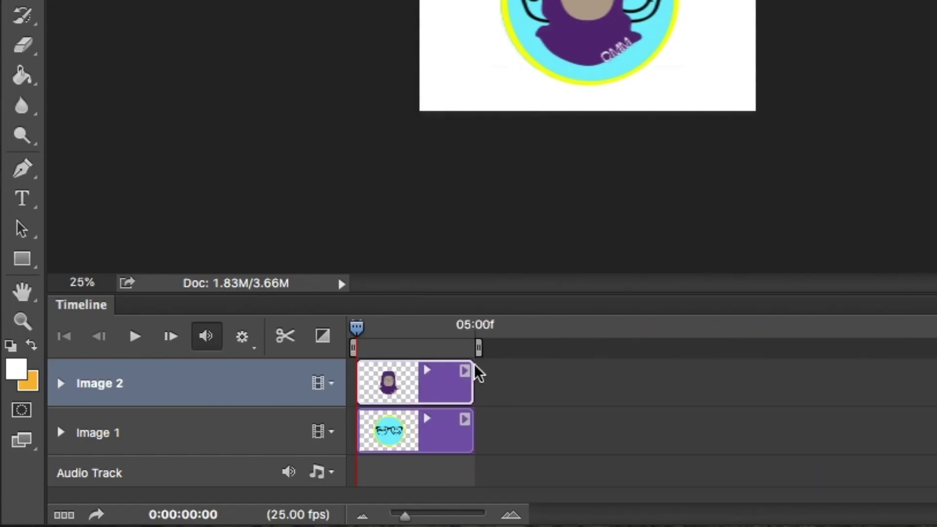
pyautogui.moveTo(404, 515); pyautogui.dragTo(396, 516)
pyautogui.moveTo(392, 383); pyautogui.dragTo(426, 385)
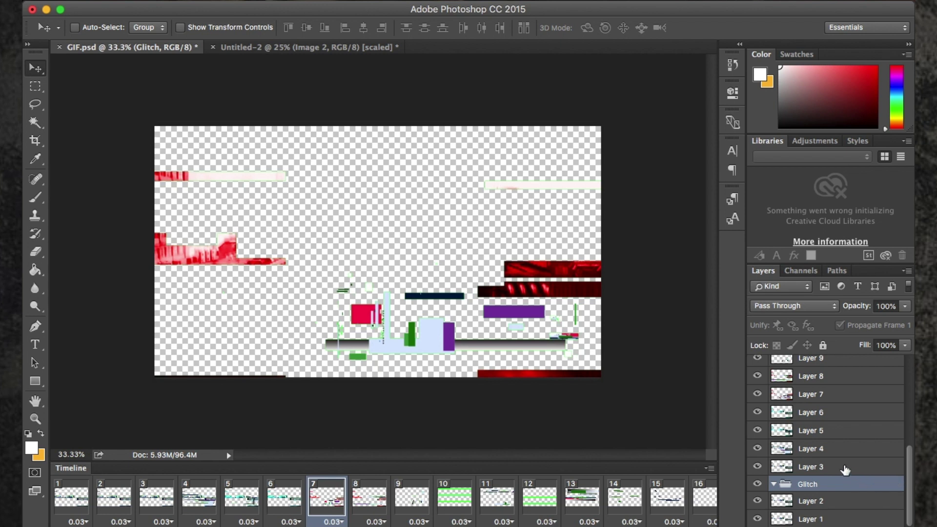
# Move Layer 1 and Layer 2 into the Glitch group.
pyautogui.click(860, 502)
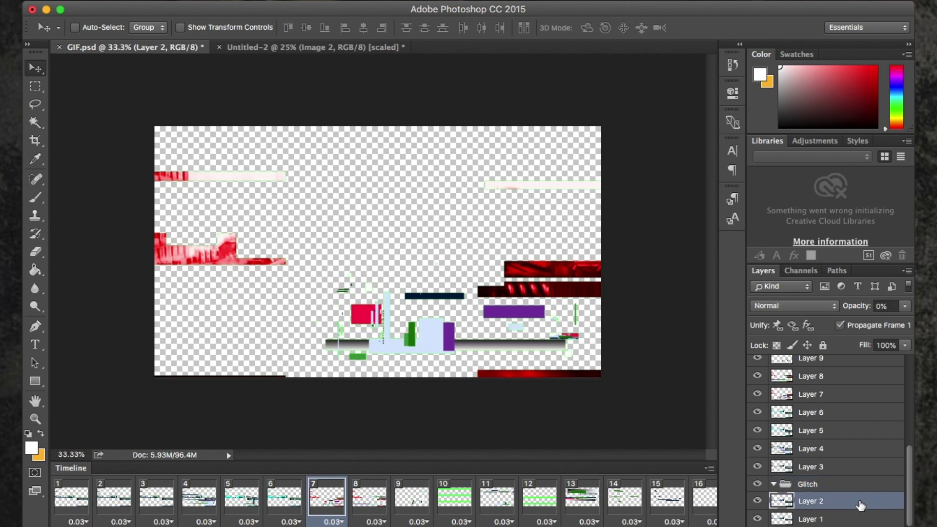
pyautogui.click(854, 520)
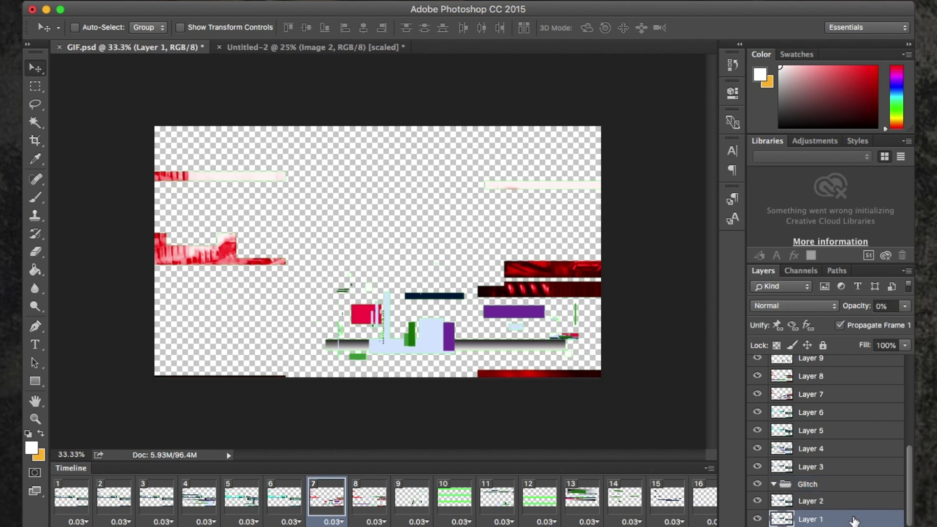
pyautogui.keyDown('shift'); pyautogui.click(847, 501); pyautogui.keyUp('shift')
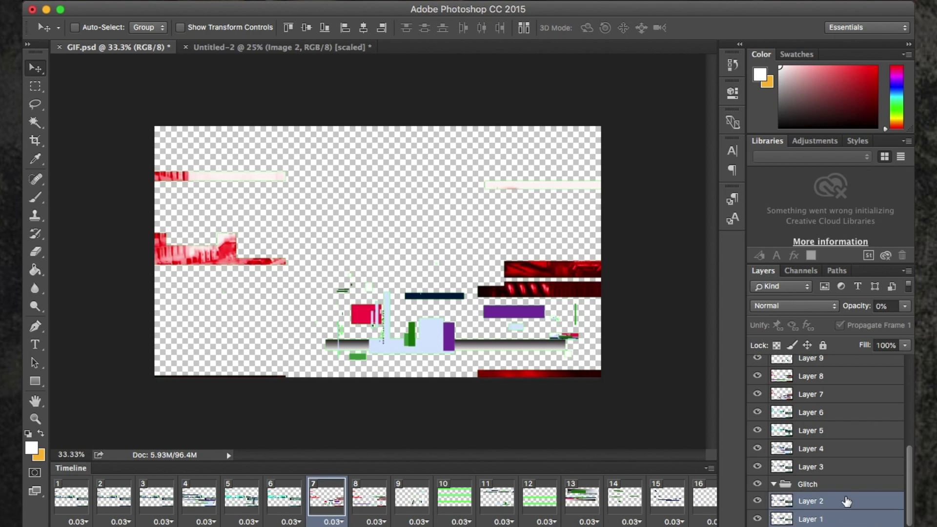
pyautogui.moveTo(846, 499); pyautogui.dragTo(847, 486)
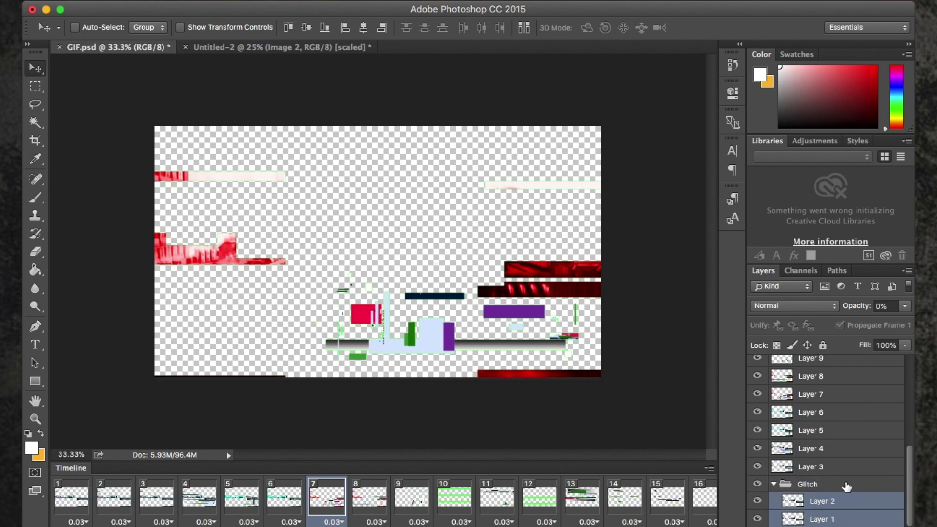
# Move Layers 3 through 19 into the Glitch group.
pyautogui.click(895, 471)
pyautogui.moveTo(908, 471); pyautogui.dragTo(909, 371)
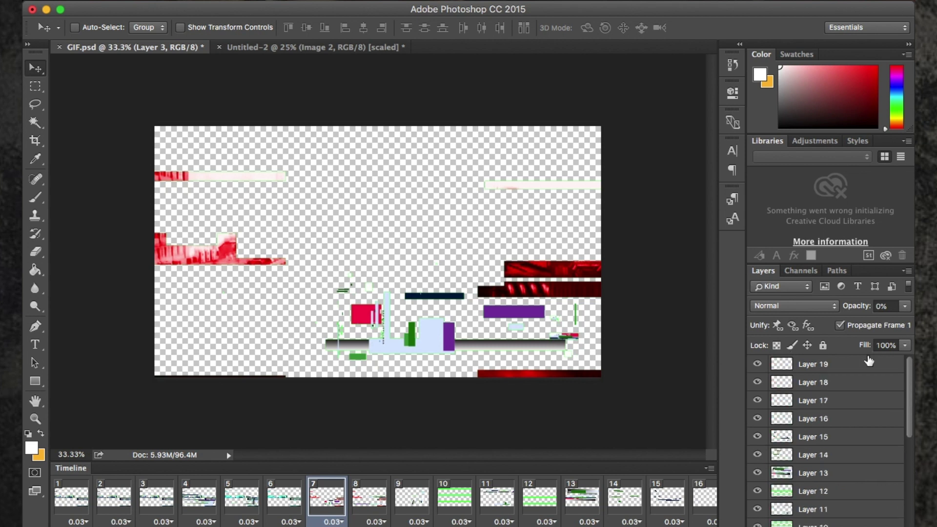
pyautogui.keyDown('shift'); pyautogui.click(859, 370); pyautogui.keyUp('shift')
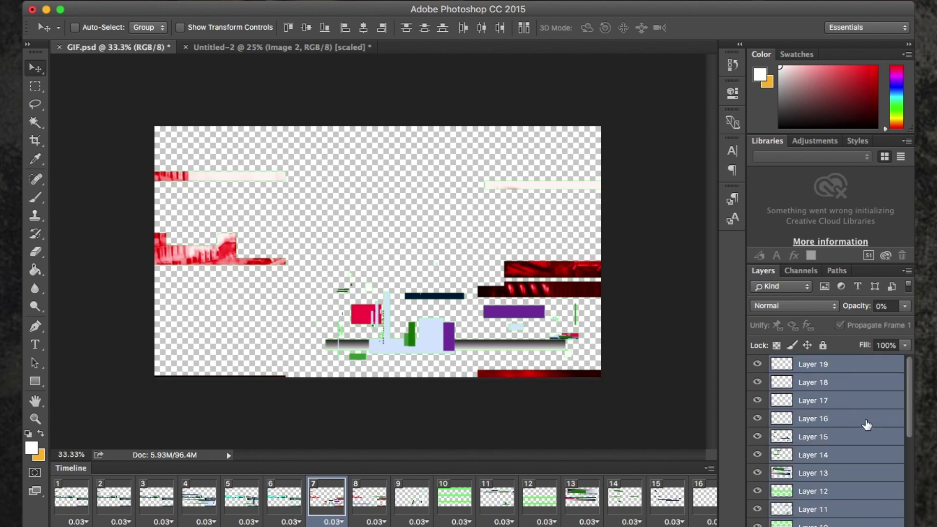
pyautogui.scroll(-5, 866, 425)
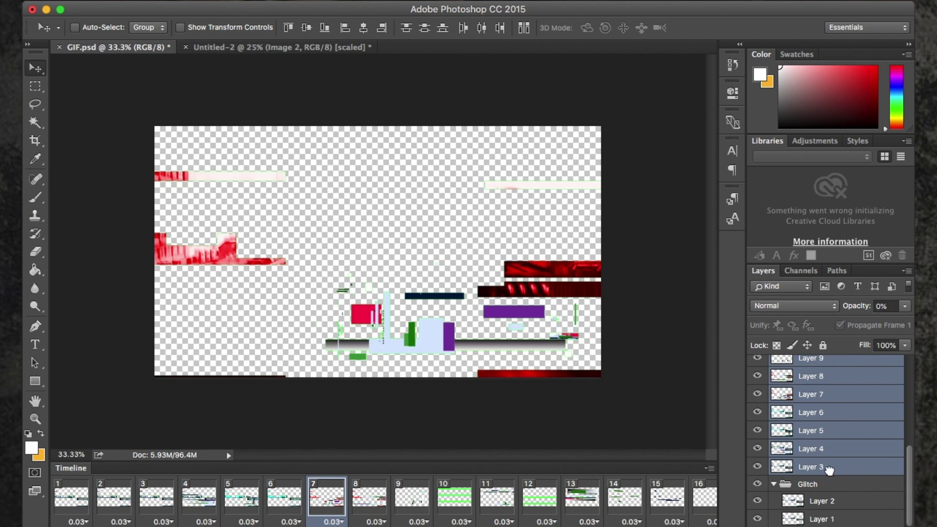
pyautogui.moveTo(828, 470); pyautogui.dragTo(810, 484)
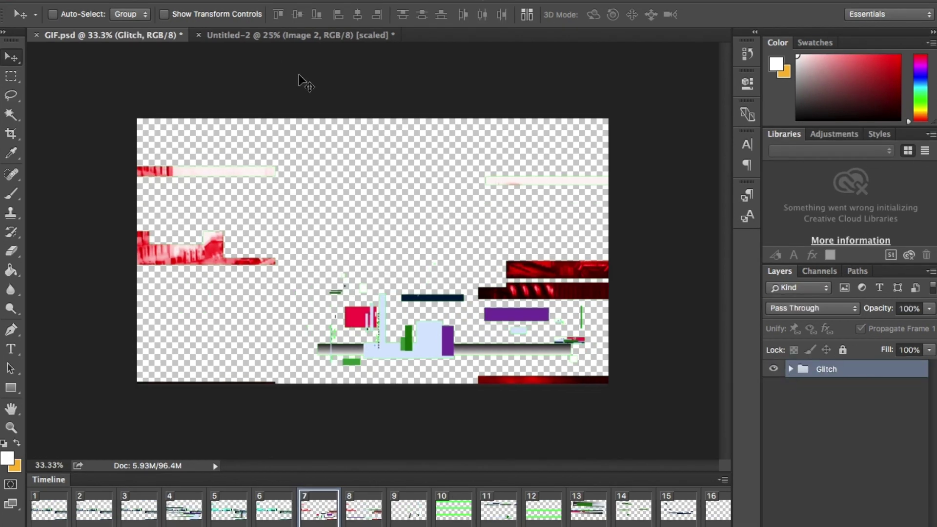
pyautogui.moveTo(246, 35); pyautogui.dragTo(237, 120)
# Copy Image 1, Image 2 and the unlocked Background layer into GIF.psd, then widen the timeline view.
pyautogui.keyDown('shift'); pyautogui.click(872, 386); pyautogui.keyUp('shift')
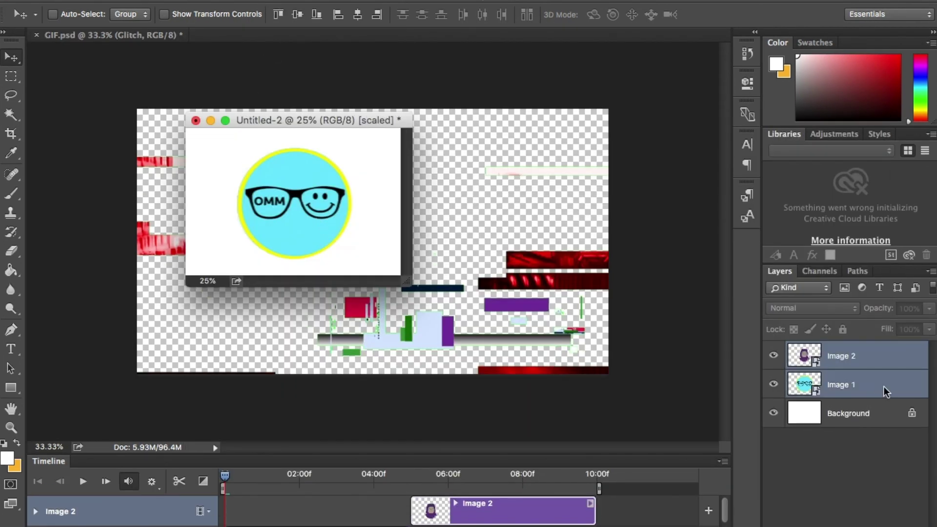
pyautogui.click(912, 412)
pyautogui.keyDown('shift'); pyautogui.click(914, 356); pyautogui.keyUp('shift')
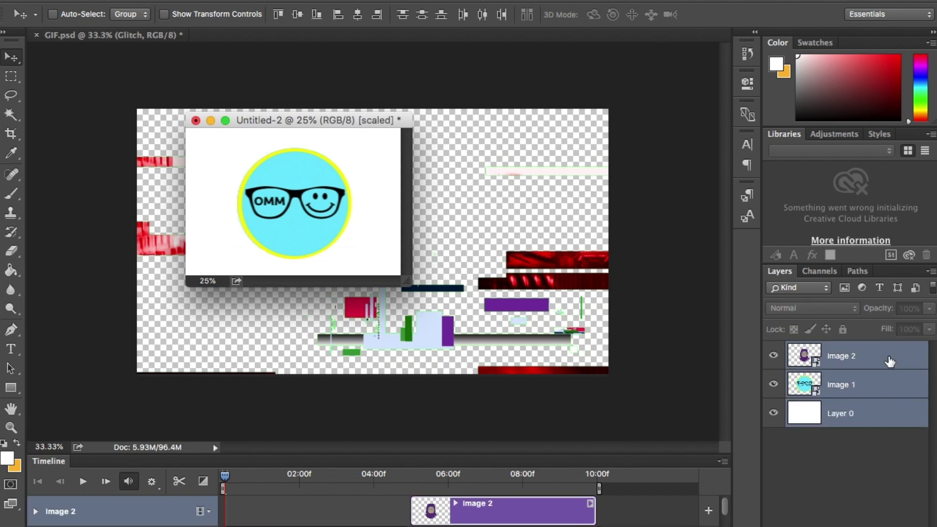
pyautogui.moveTo(914, 355); pyautogui.dragTo(356, 244)
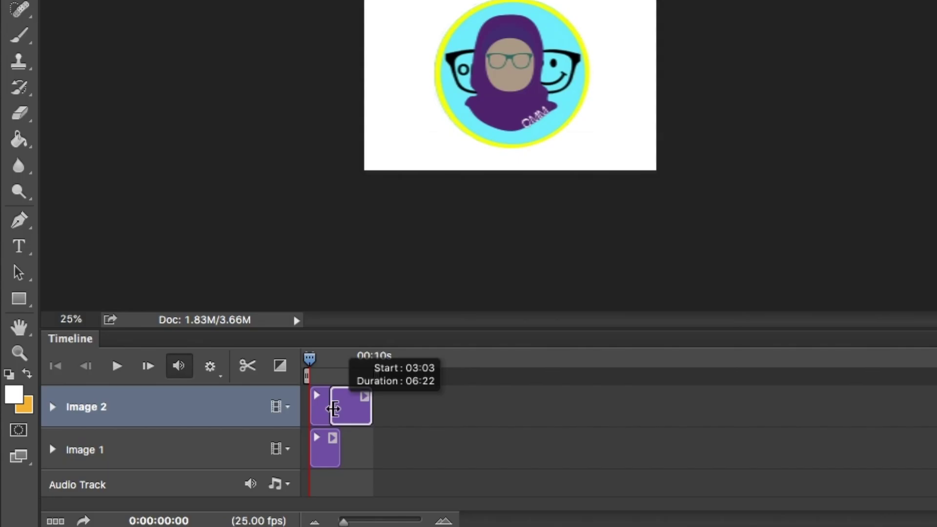
pyautogui.moveTo(334, 404); pyautogui.dragTo(338, 412)
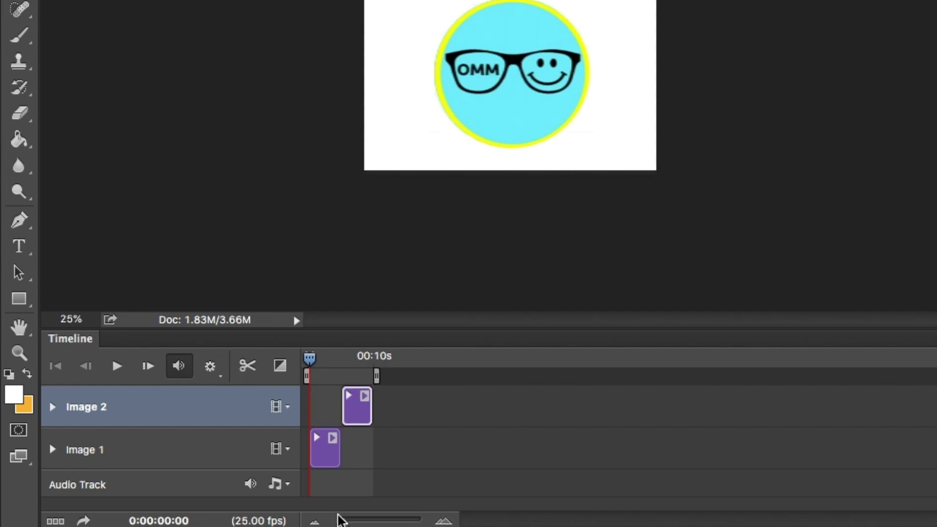
pyautogui.moveTo(341, 522); pyautogui.dragTo(359, 521)
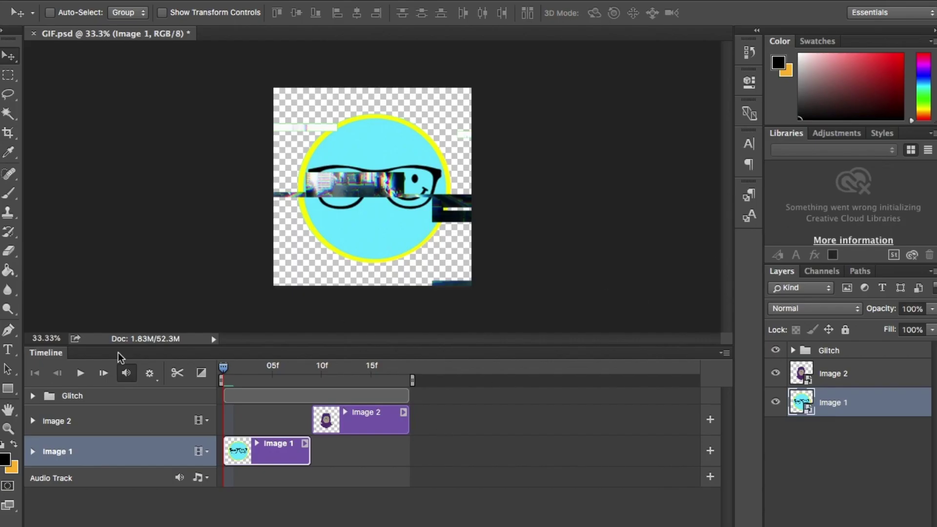
# Preview the GIF.psd animation several times, stopping on the final frame.
pyautogui.click(81, 373)
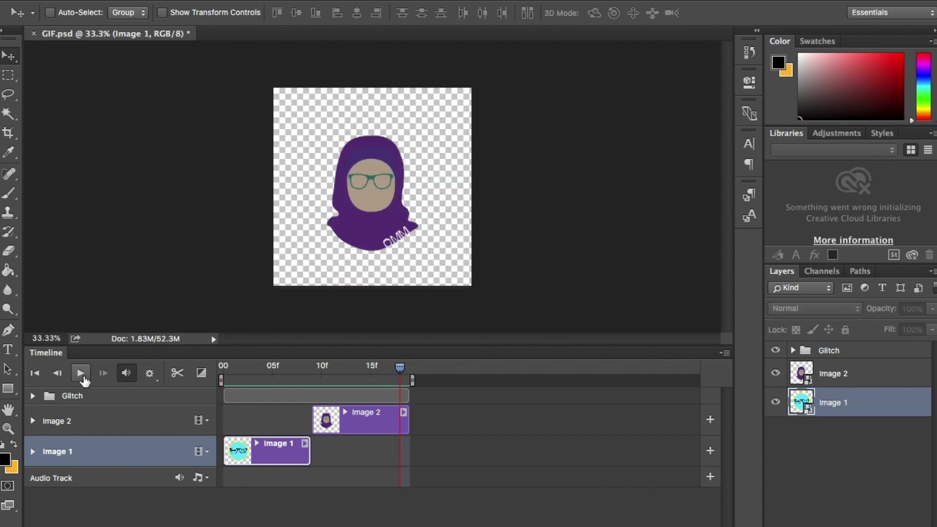
pyautogui.click(81, 373)
pyautogui.click(82, 376)
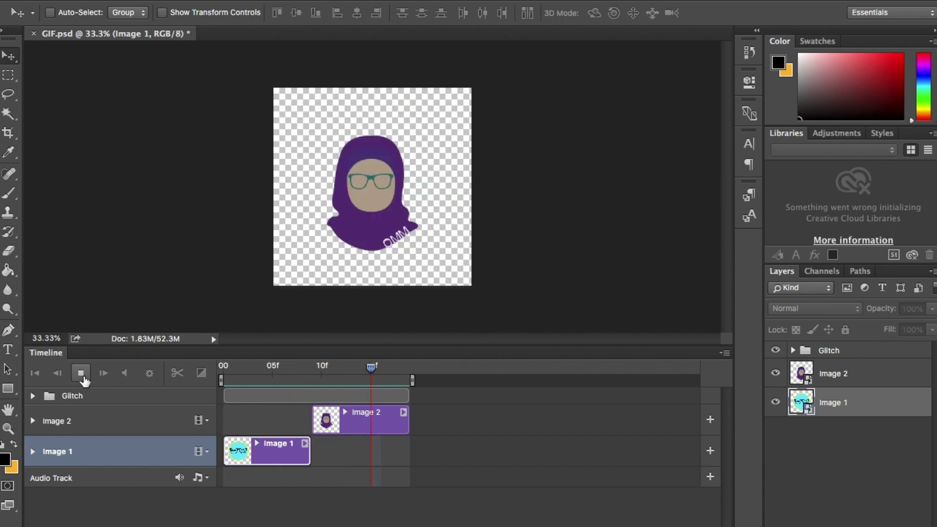
pyautogui.click(81, 373)
pyautogui.click(80, 373)
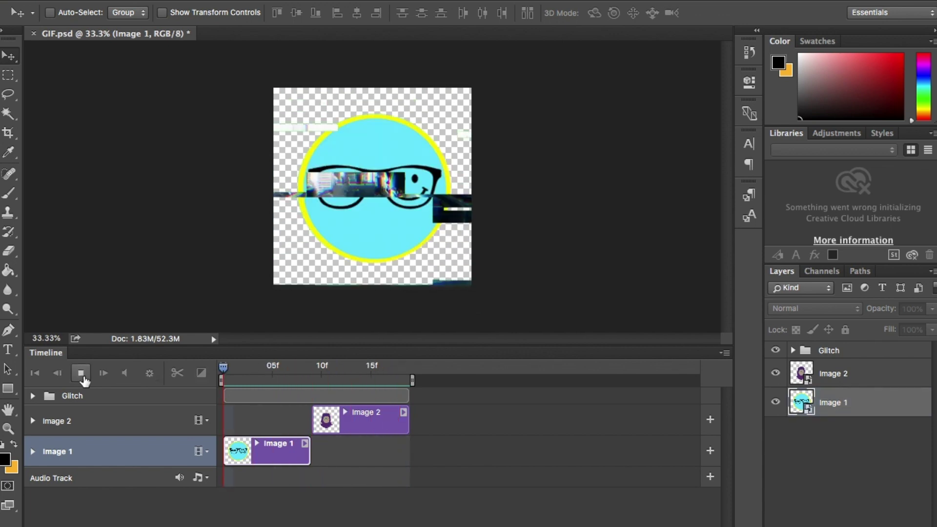
pyautogui.click(885, 506)
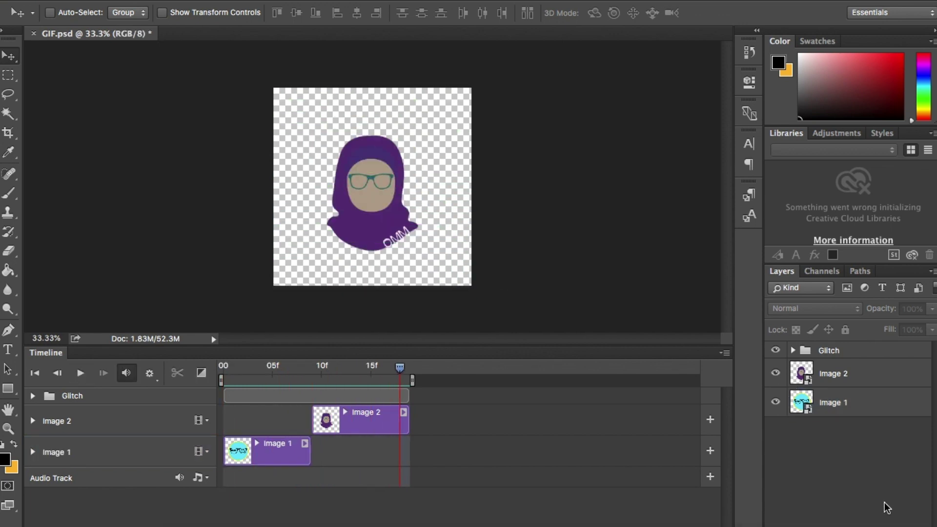
pyautogui.hotkey('shift', 'ctrl', 'alt', 'n')
# Fill the new bottom layer with black and start its clip at frame 00.
pyautogui.hotkey('ctrl', 'shift', '[')
pyautogui.press('g')
pyautogui.click(302, 175)
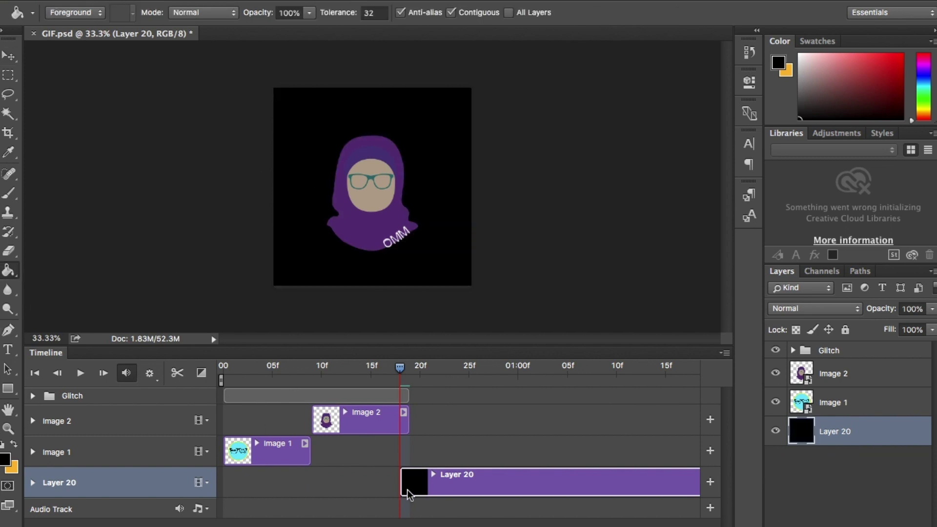
pyautogui.moveTo(407, 494); pyautogui.dragTo(328, 482)
pyautogui.click(34, 372)
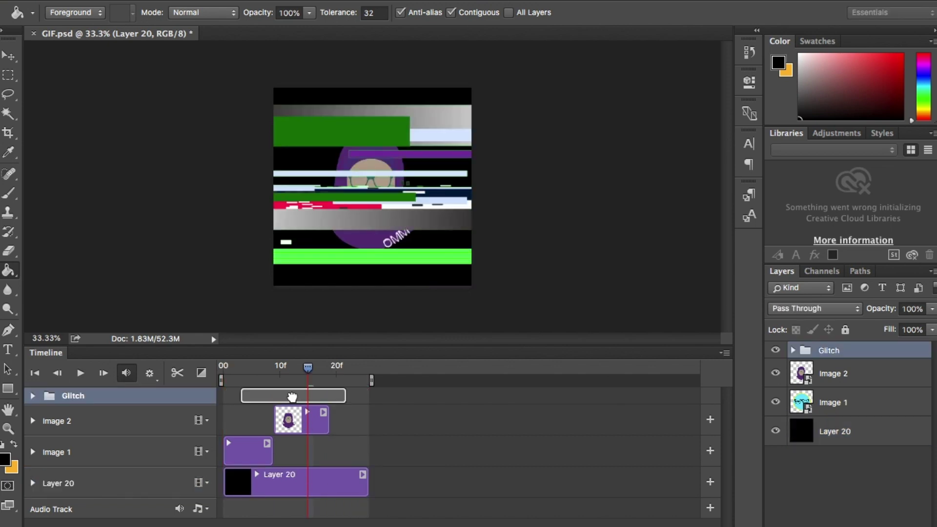
# Shift the Glitch and logo clips later so the glitch bridges the two logos.
pyautogui.moveTo(244, 397); pyautogui.dragTo(263, 397)
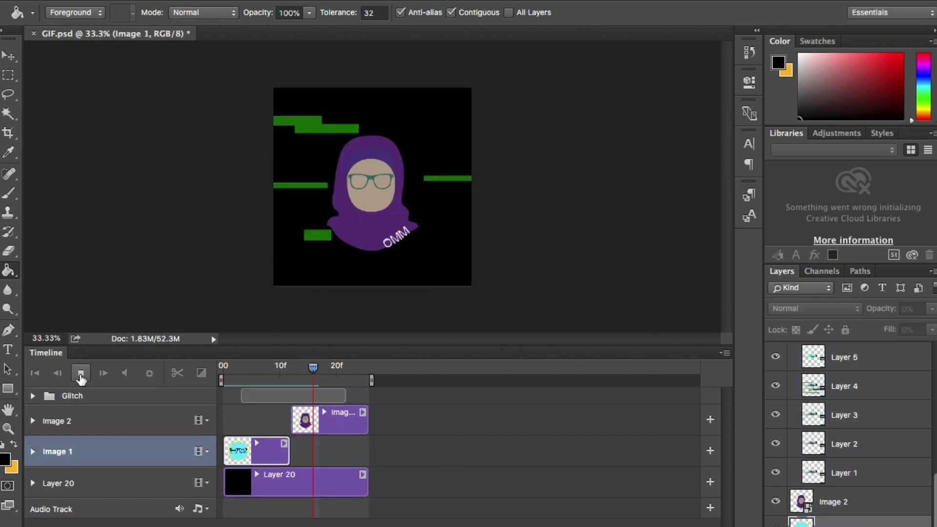
pyautogui.click(274, 366)
pyautogui.moveTo(367, 482); pyautogui.dragTo(391, 483)
pyautogui.keyDown('shift'); pyautogui.click(73, 395); pyautogui.keyUp('shift')
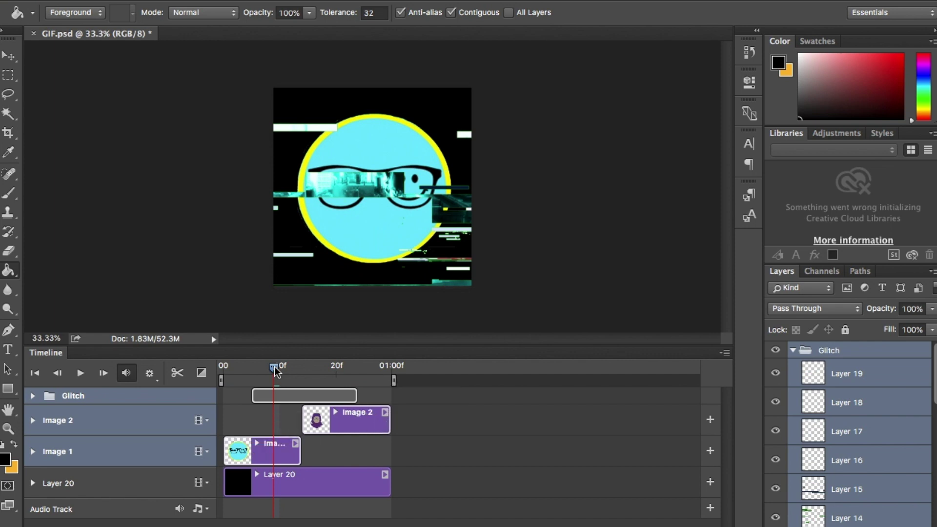
# Open File > Export > Save for Web (Legacy) for GIF.psd.
pyautogui.click(109, 10)
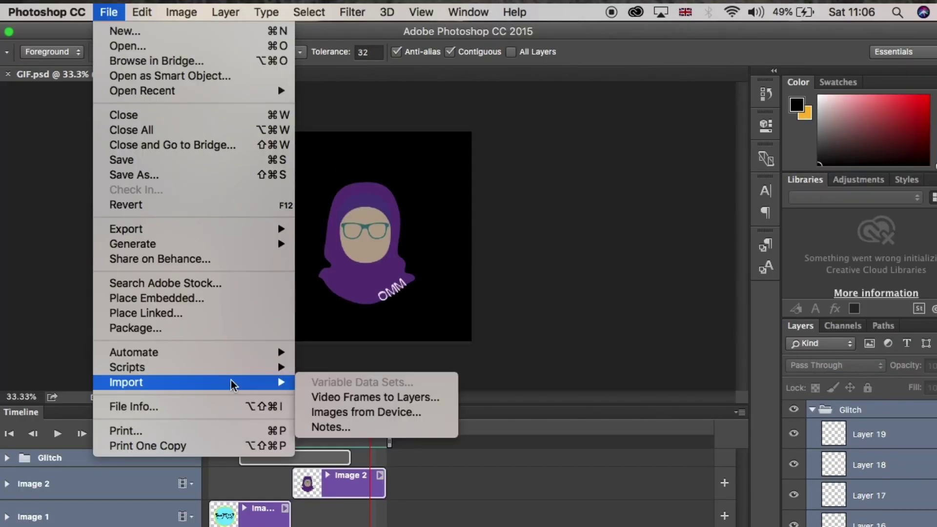
pyautogui.moveTo(277, 239)
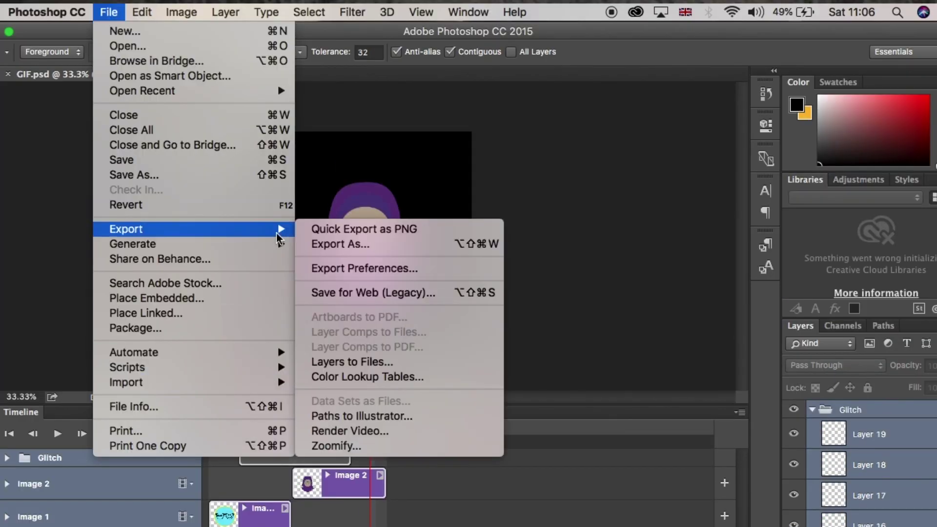
pyautogui.click(454, 297)
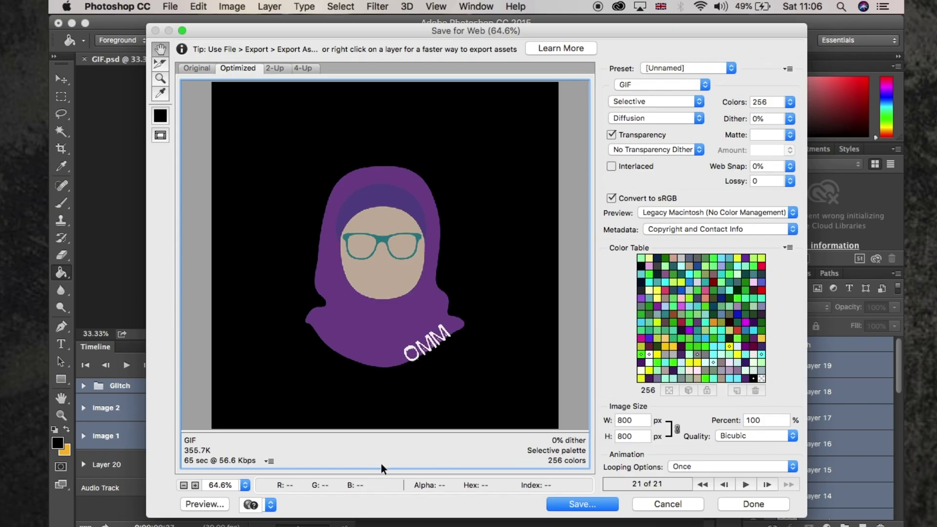
# Apply the GIF 128 Dithered preset and raise the palette to 256 colours.
pyautogui.click(701, 68)
pyautogui.moveTo(701, 13)
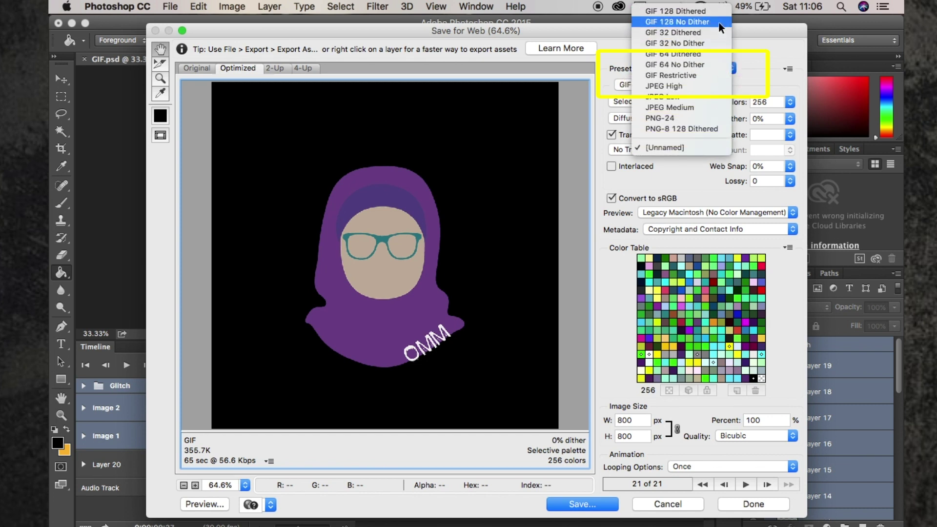
pyautogui.click(713, 11)
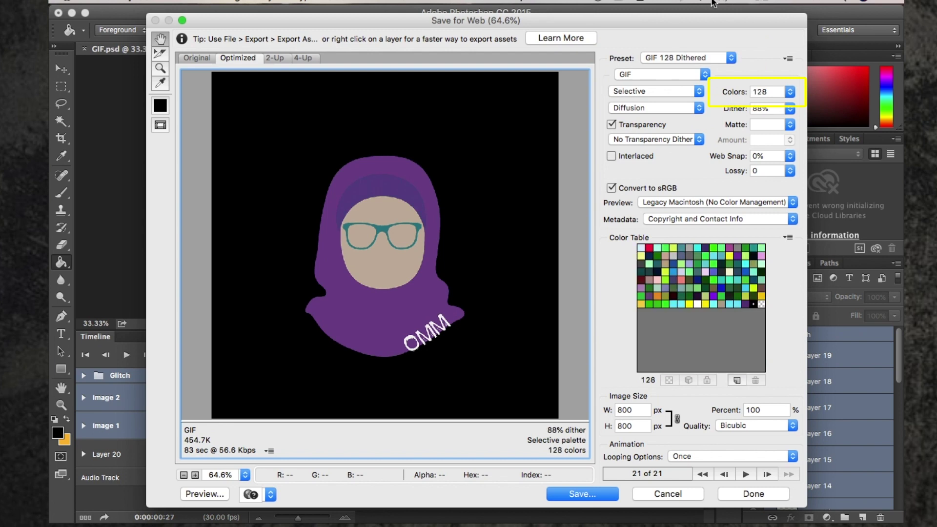
pyautogui.click(791, 92)
pyautogui.click(827, 197)
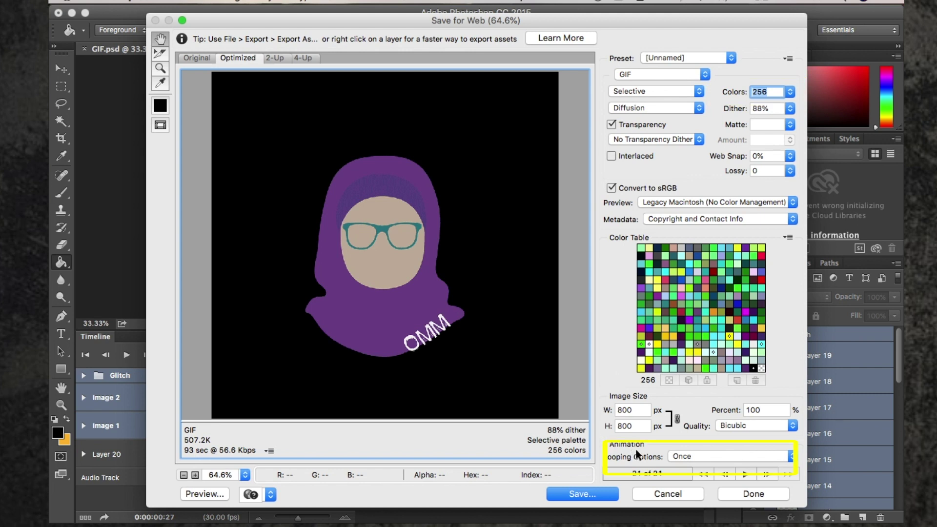
# Set Looping Options to Forever and continue to save the export as GIF.gif.
pyautogui.click(705, 455)
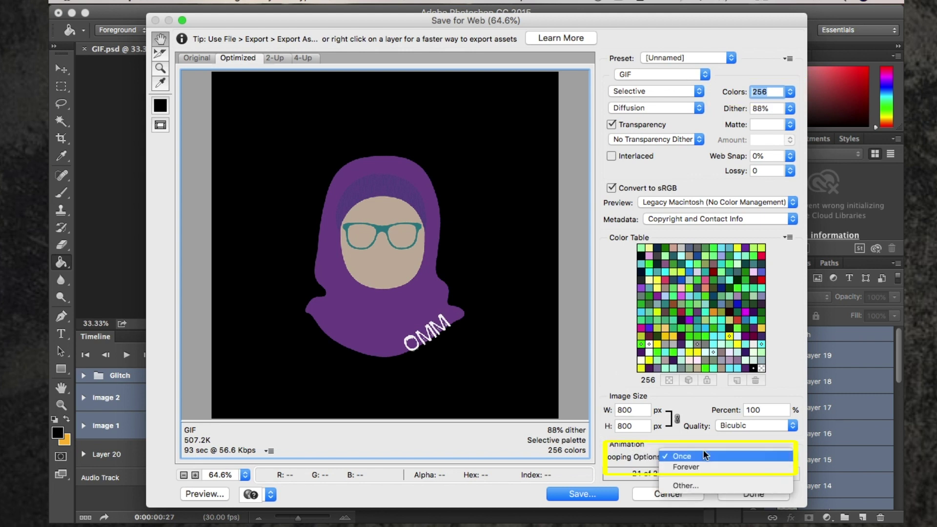
pyautogui.click(720, 470)
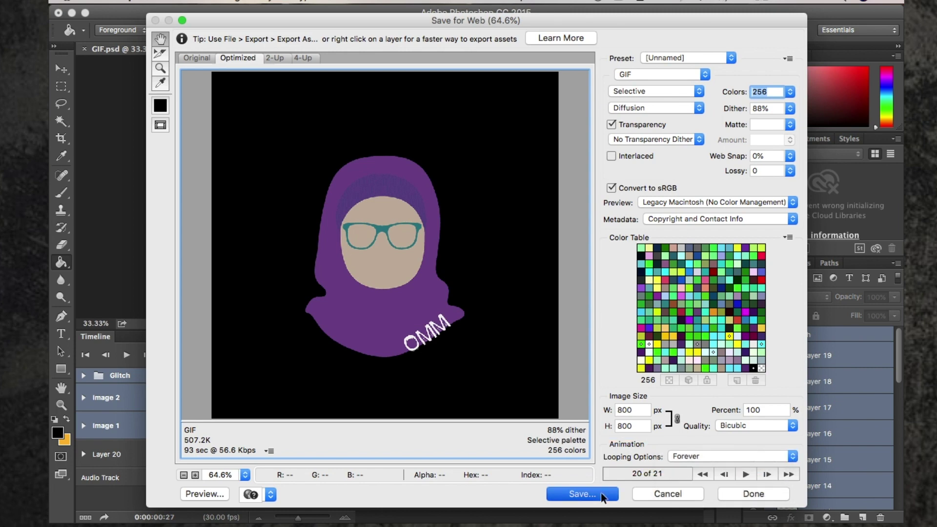
pyautogui.click(581, 494)
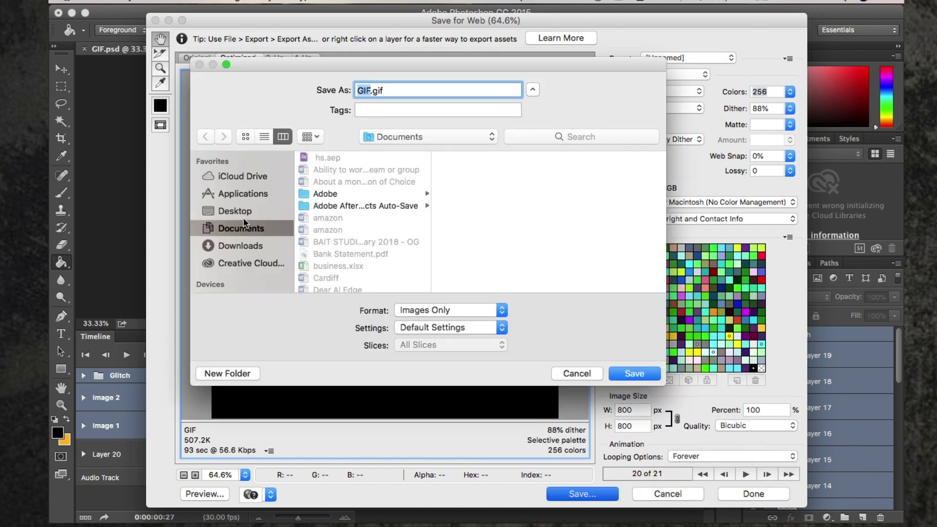